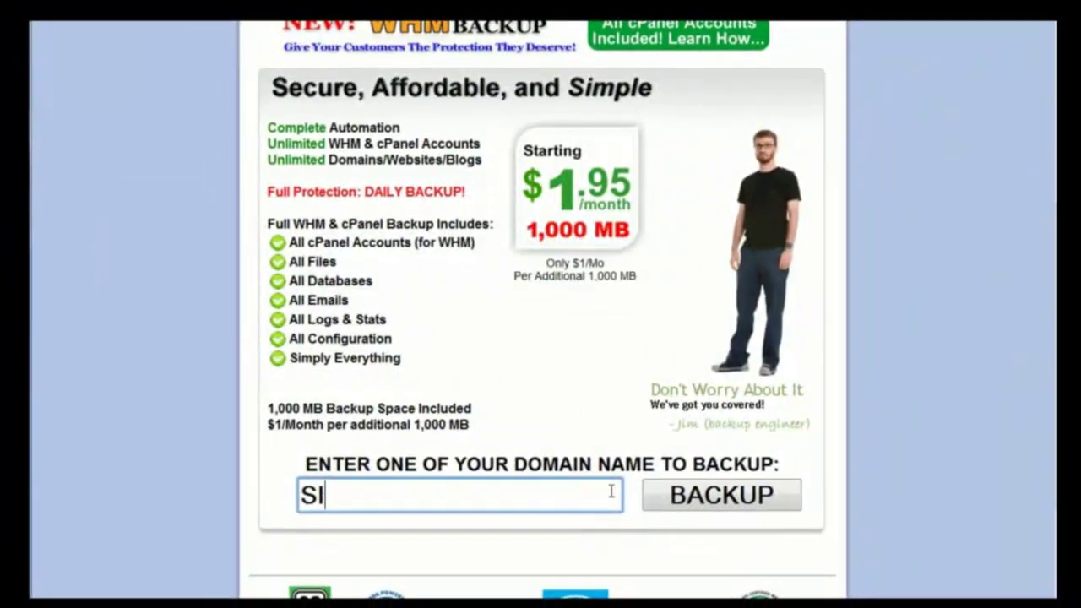
Step: Enter SITEAUTOBACKUP.COM as the domain name to back up and submit it
type("CKUP.COM")
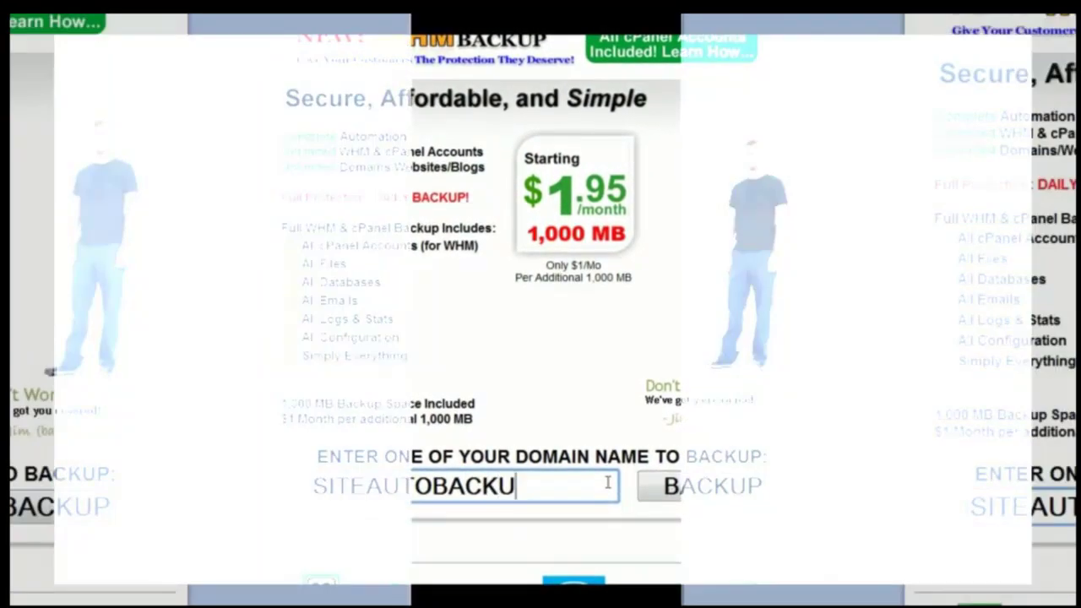
left_click(657, 494)
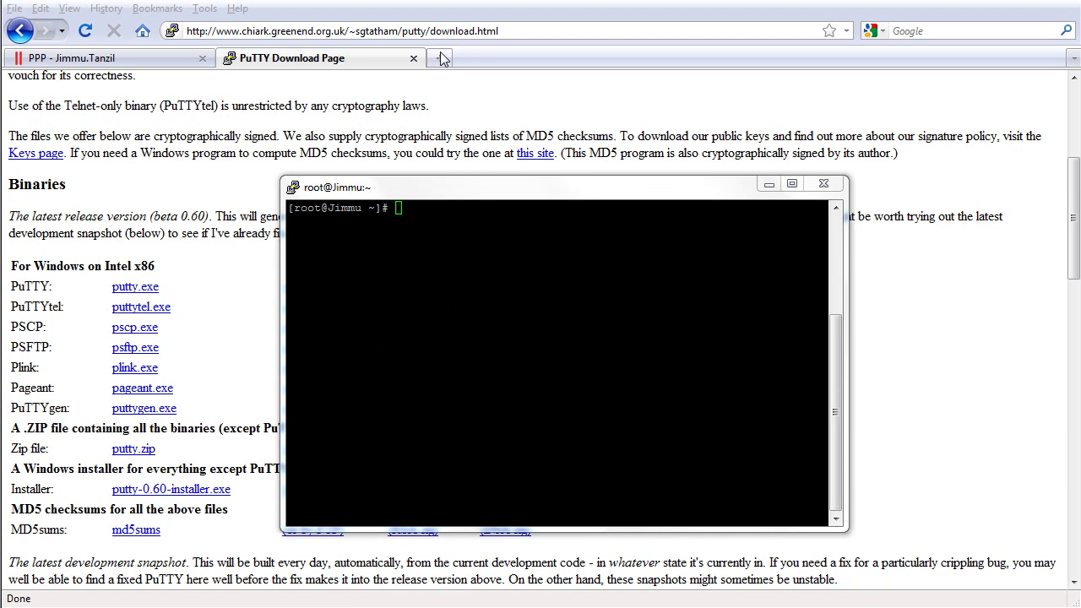
Step: Load Google in a new browser tab and search the web for virtualmin
left_click(440, 57)
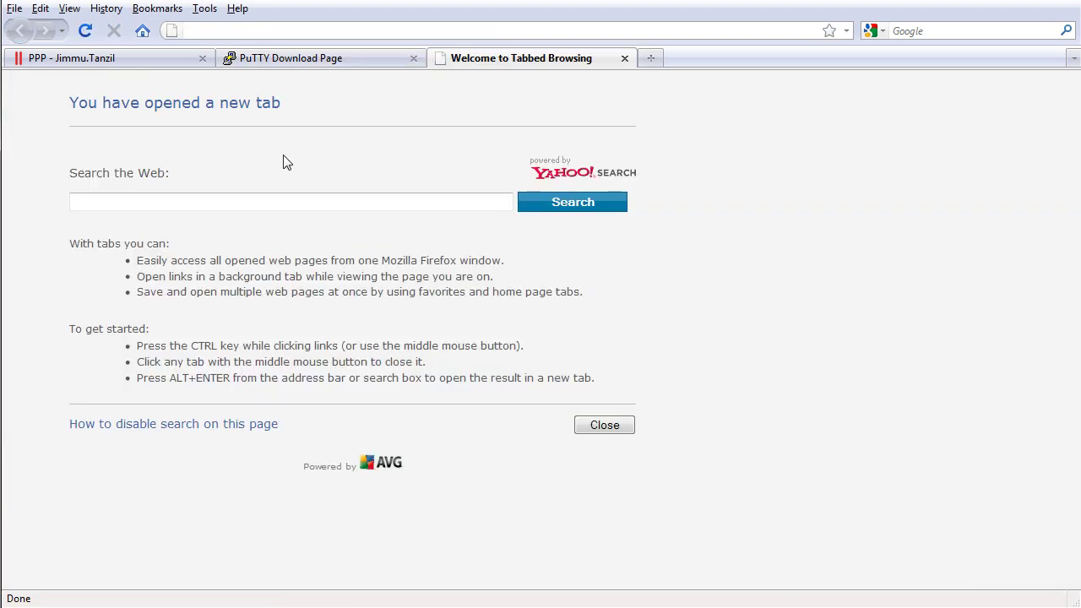
type("google")
key("ctrl+Return")
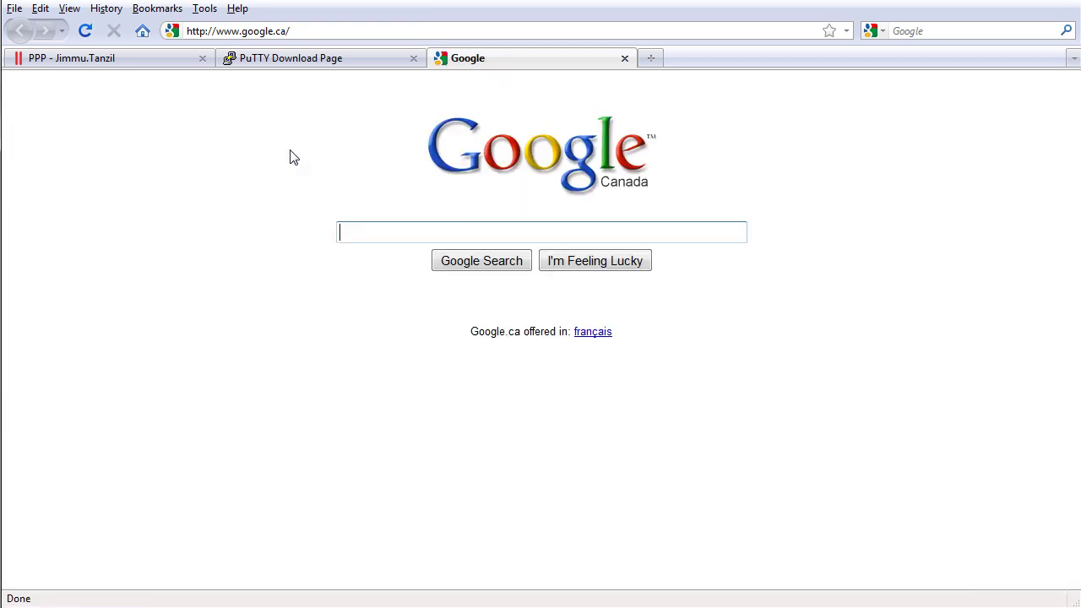
type("virtual")
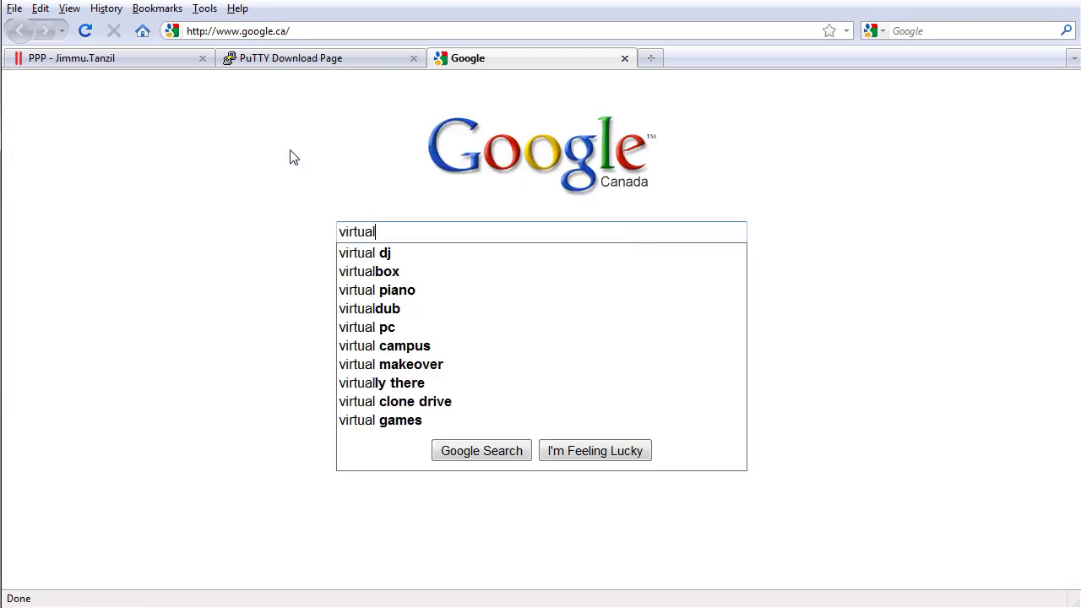
type("min")
key("Return")
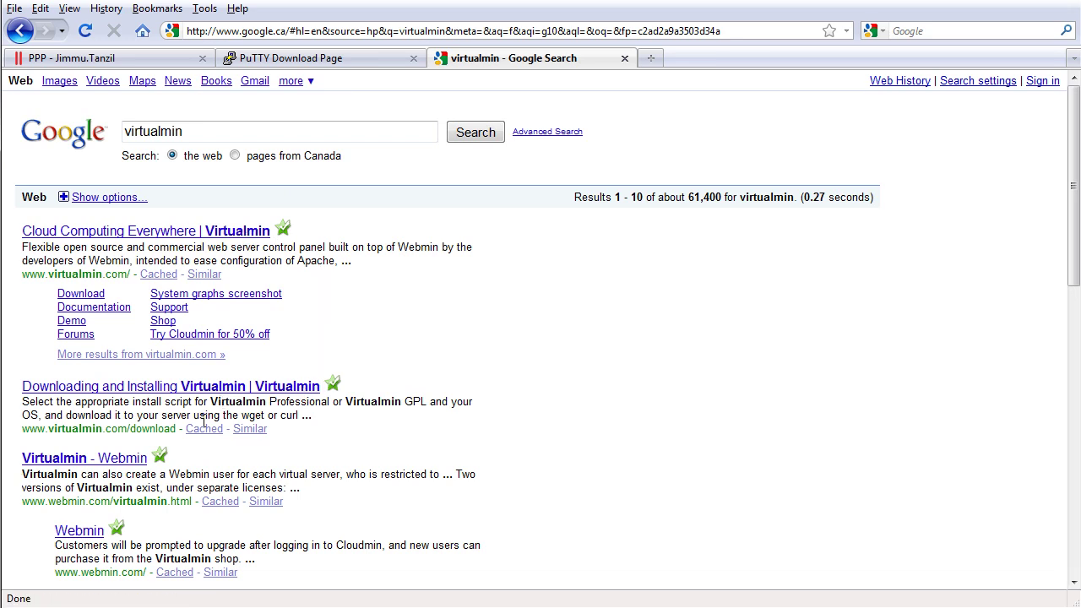
Step: Open the "Downloading and Installing Virtualmin" result and go to the page's Virtualmin GPL downloads section
left_click(211, 394)
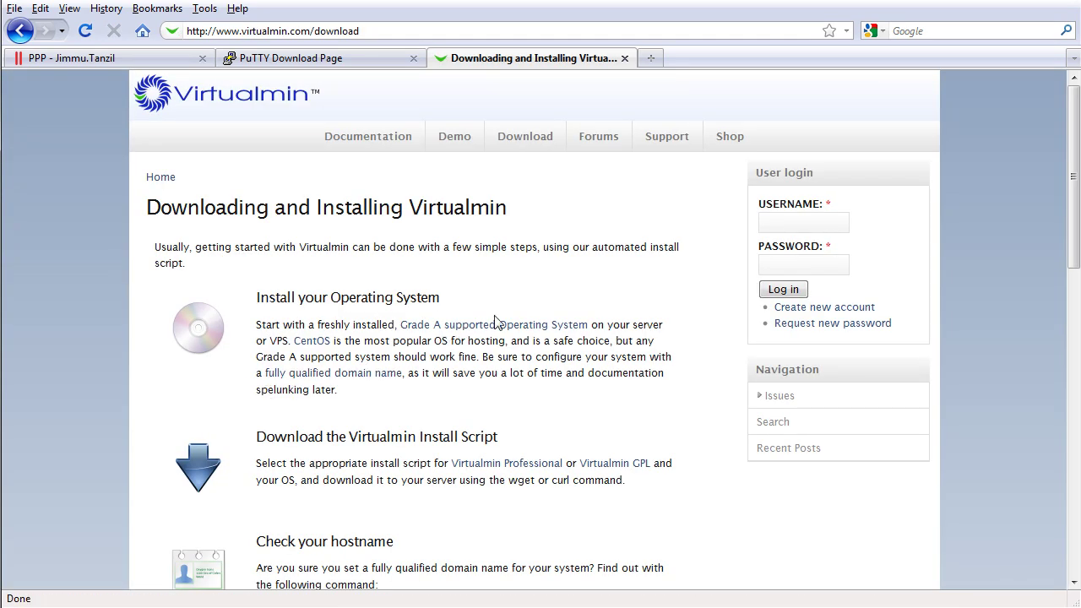
scroll(638, 309, "down", 3)
scroll(640, 306, "down", 3)
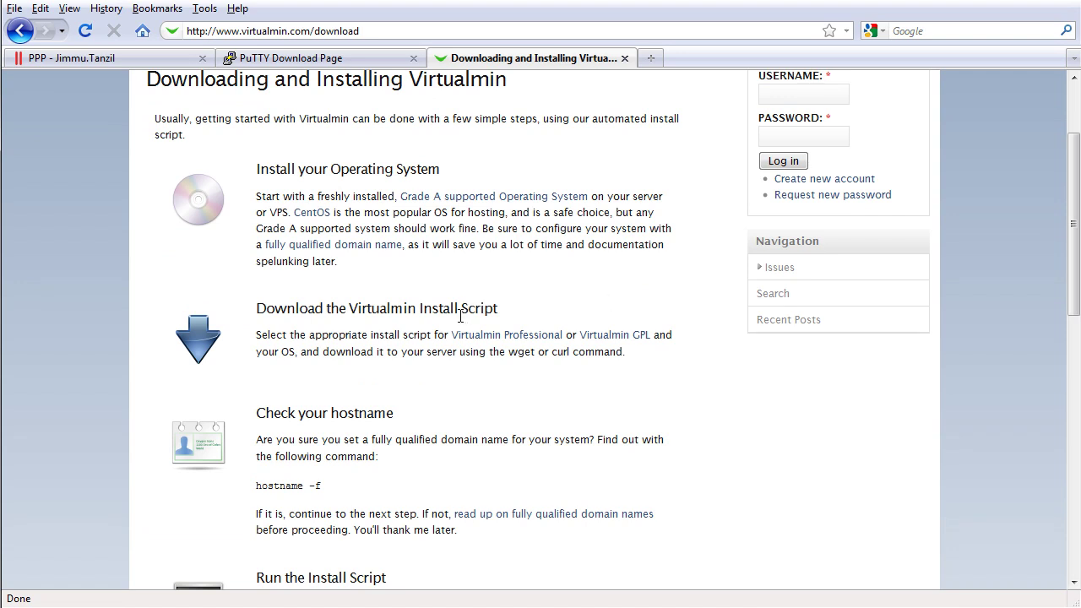
left_click(623, 344)
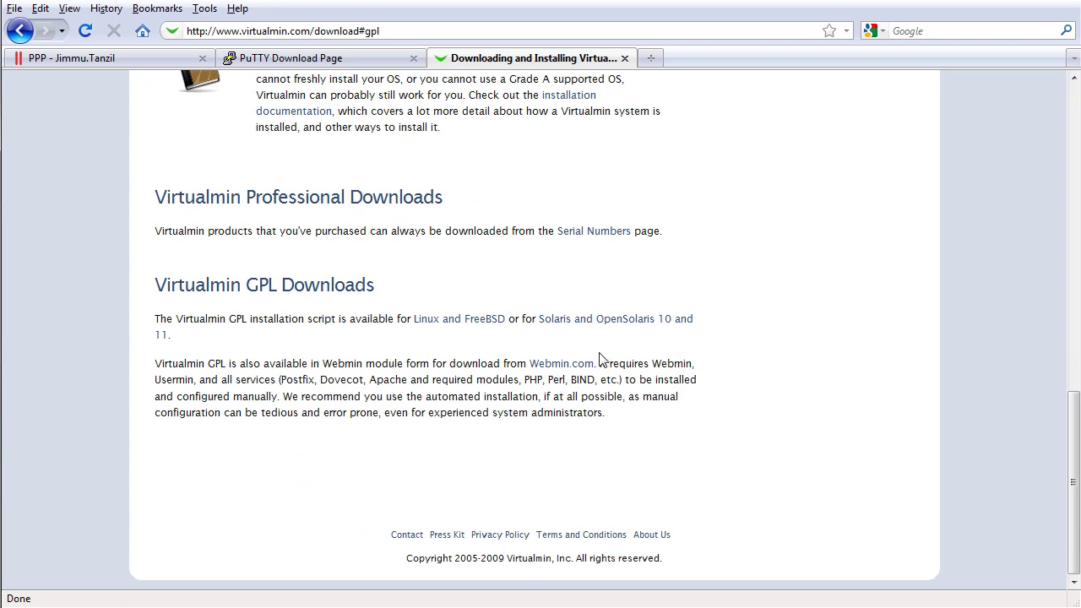
Step: Save the Virtualmin GPL install script for Linux and FreeBSD, and open the folder containing install.sh
left_click(422, 330)
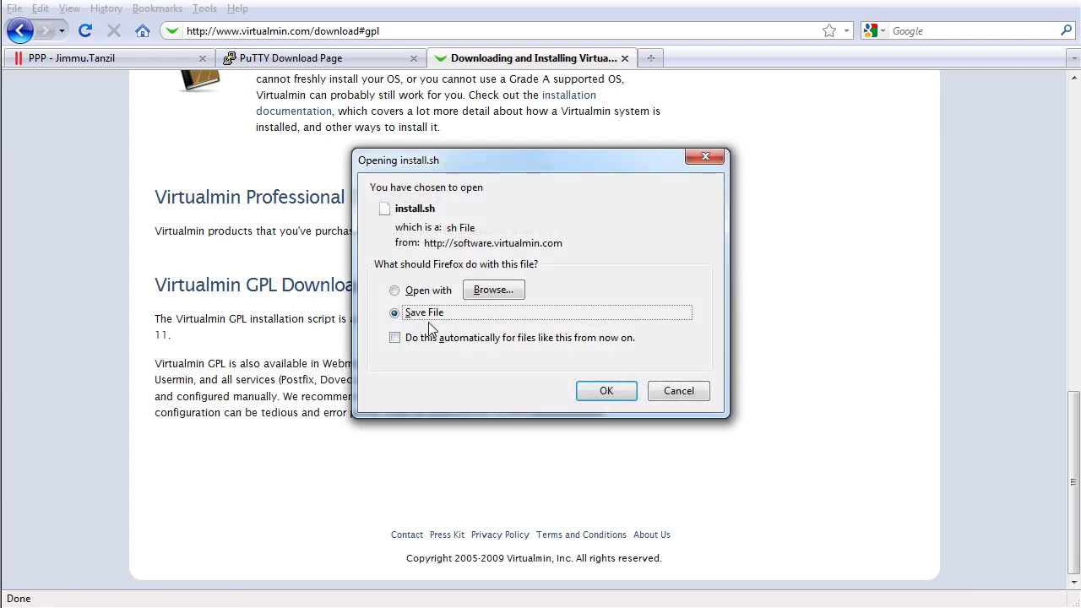
left_click(606, 393)
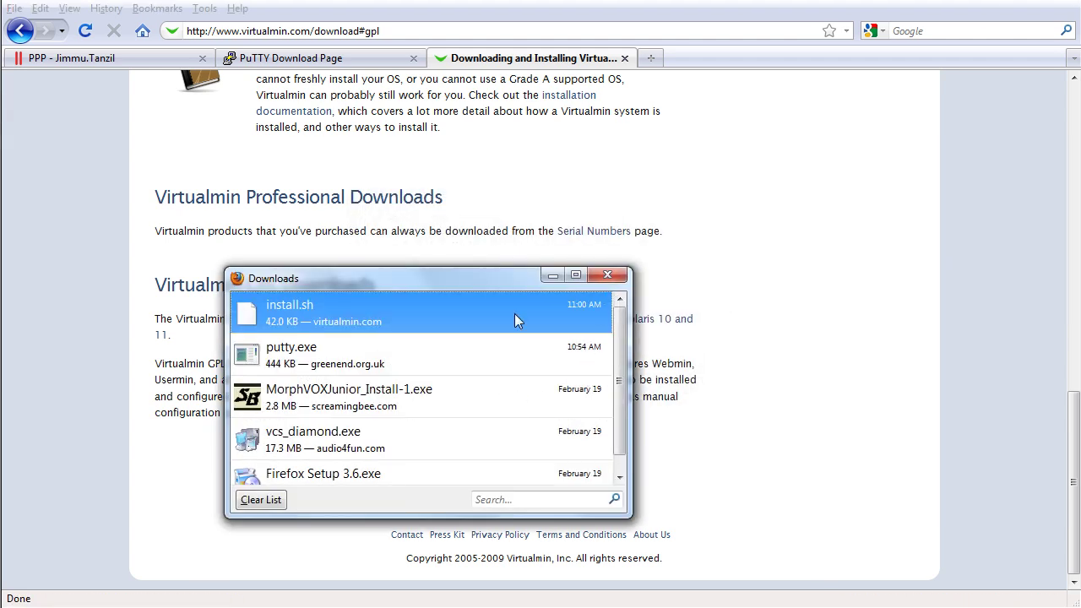
right_click(488, 312)
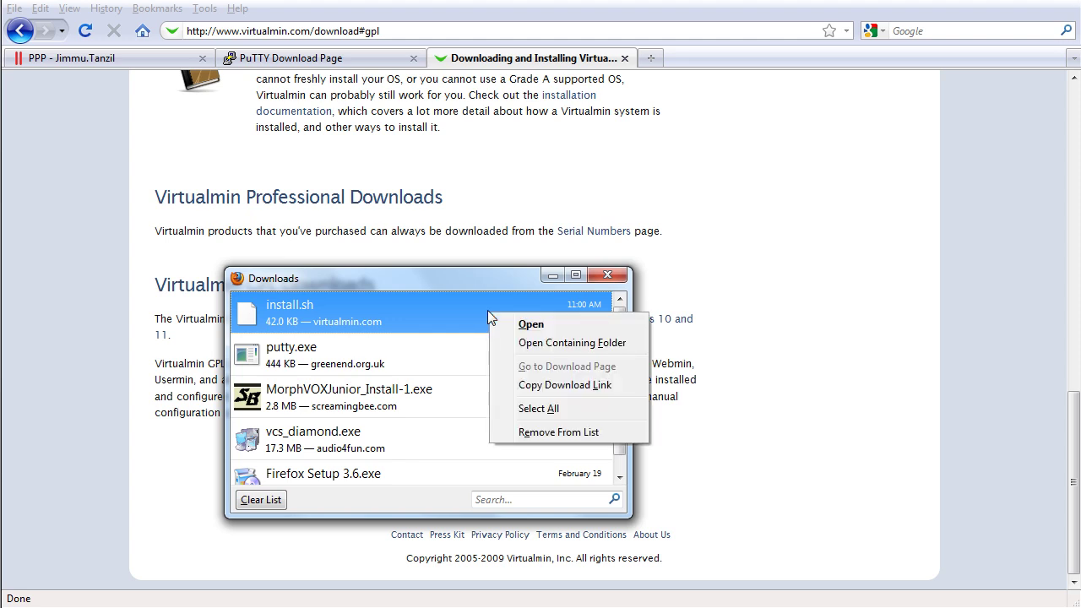
left_click(530, 343)
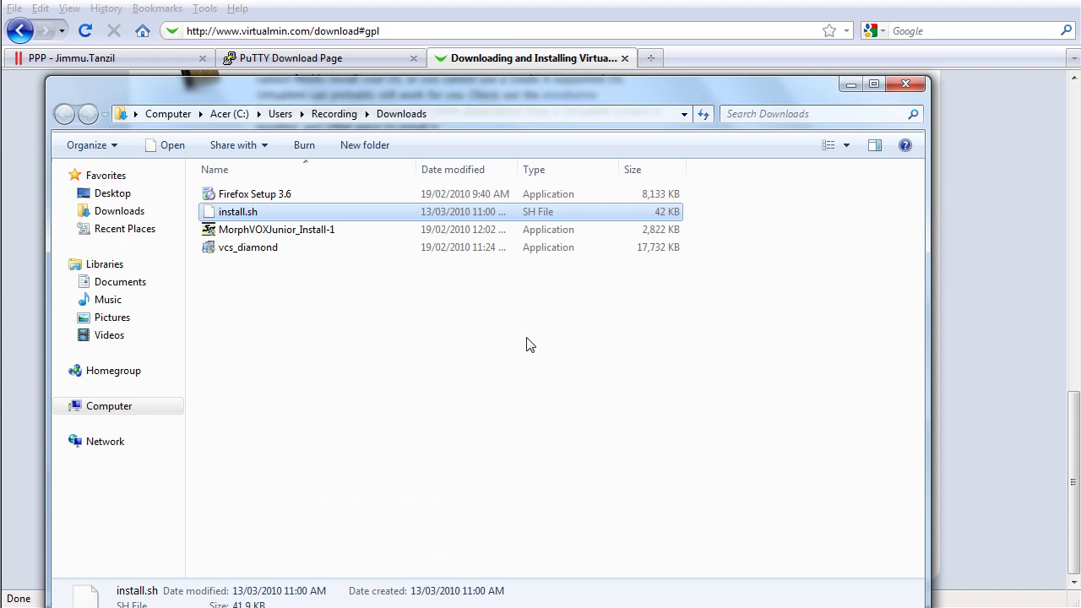
Step: Open the downloaded install.sh in WordPad from the list of installed programs and reposition its window
right_click(313, 221)
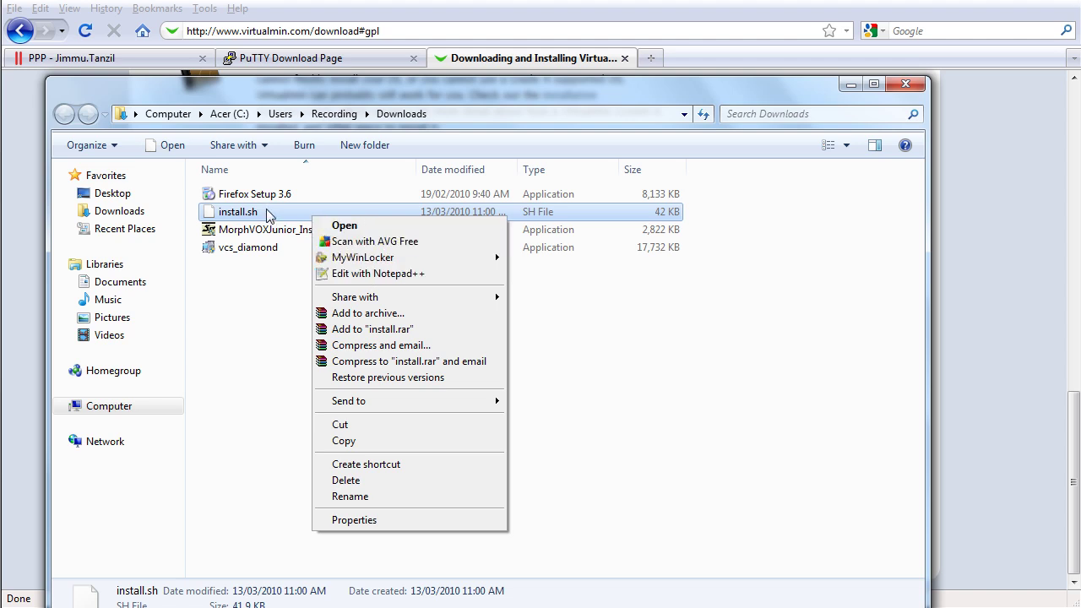
left_click(337, 226)
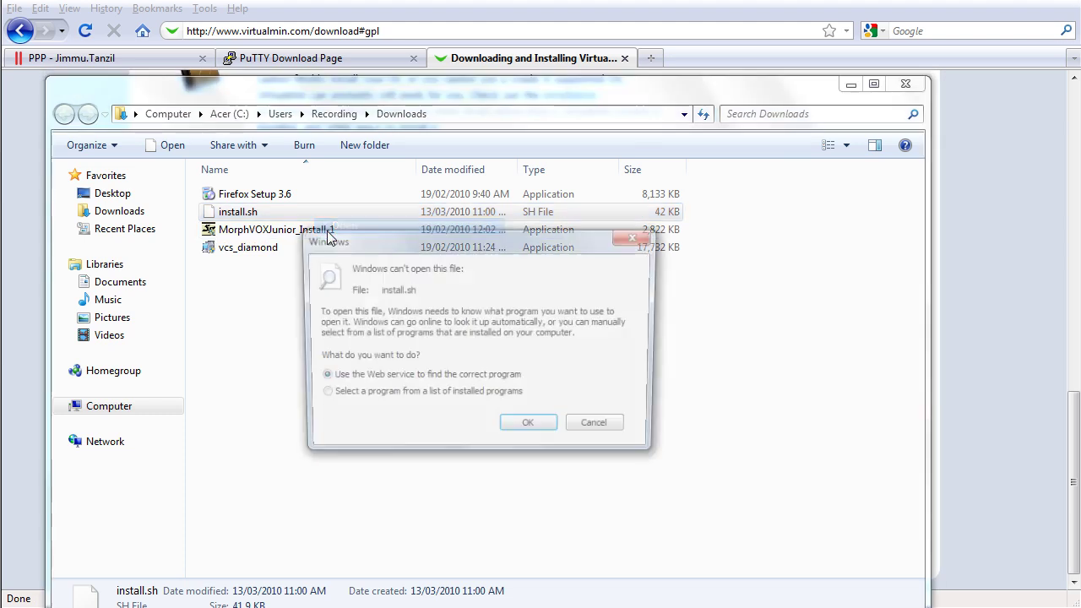
left_click(446, 396)
left_click(531, 429)
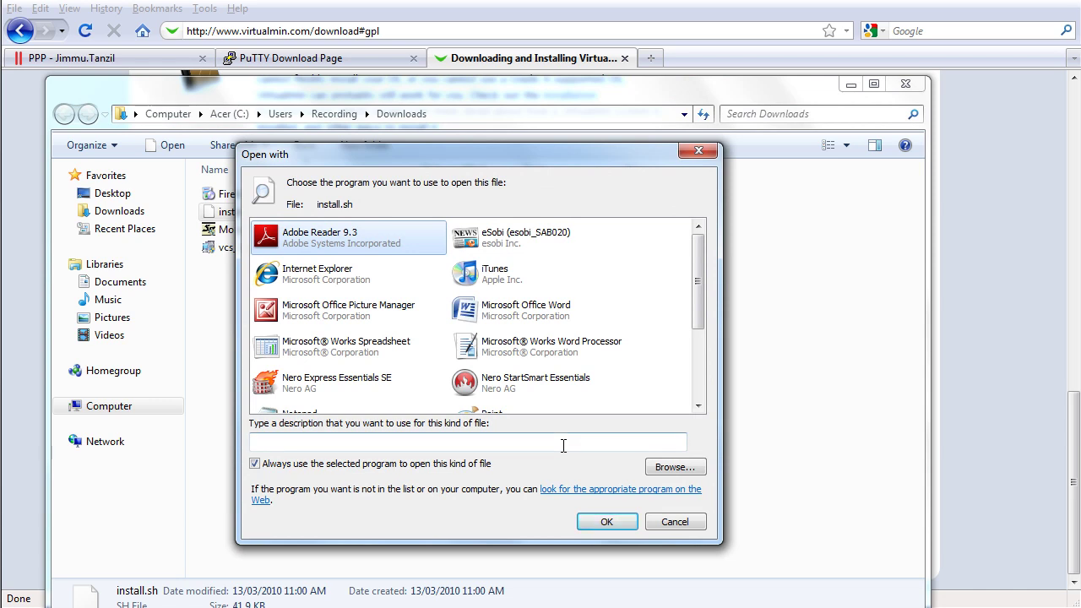
key("End")
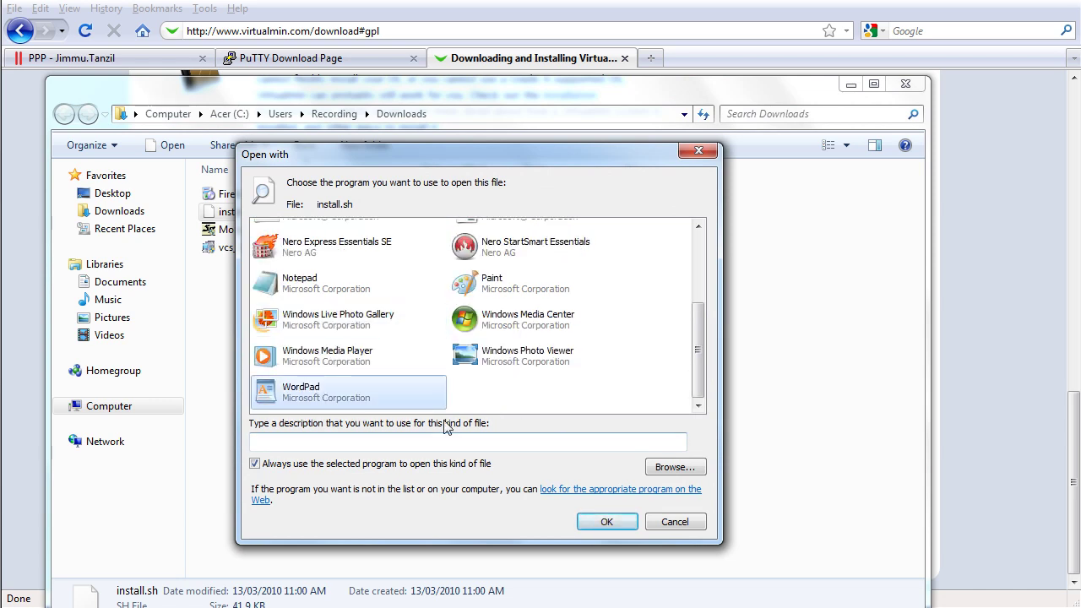
double_click(338, 403)
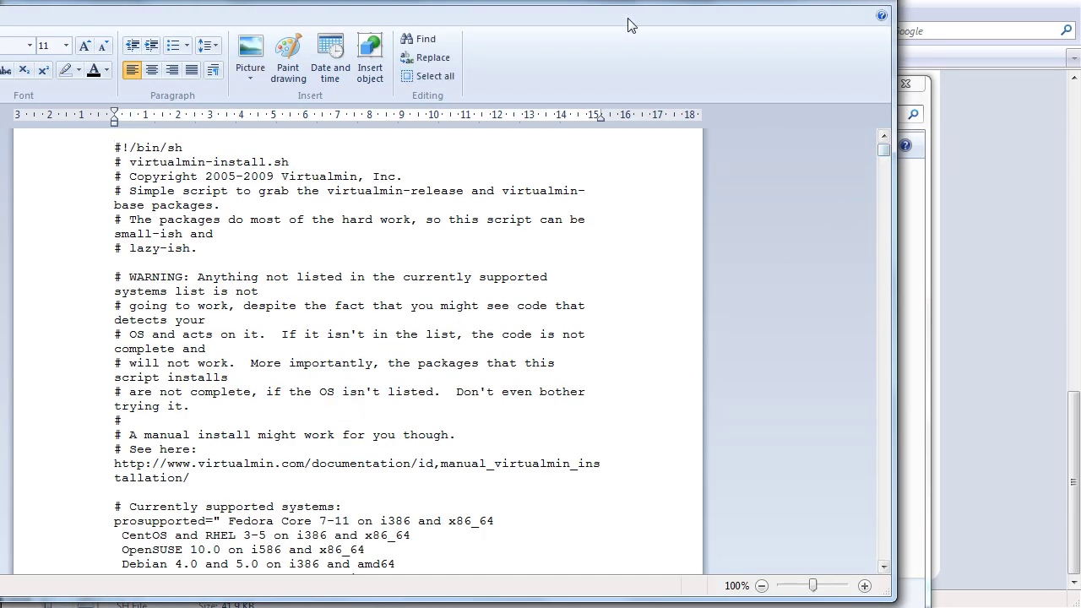
left_click_drag(627, 18, 761, 21)
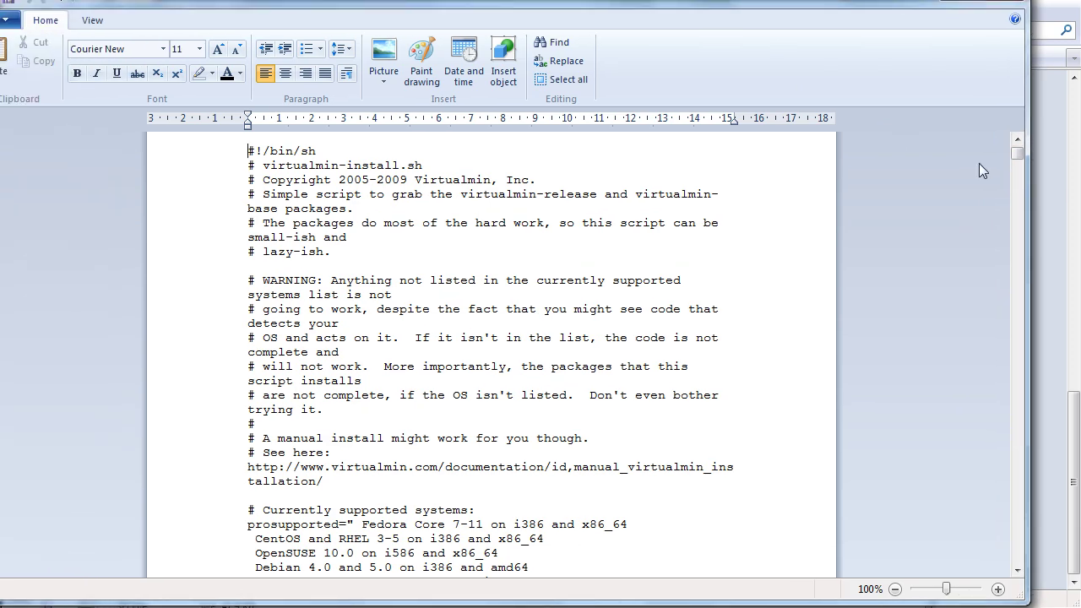
Step: Select the entire text of the install script in WordPad and copy it
left_click(1019, 187)
left_click_drag(1018, 188, 992, 151)
key("ctrl+a")
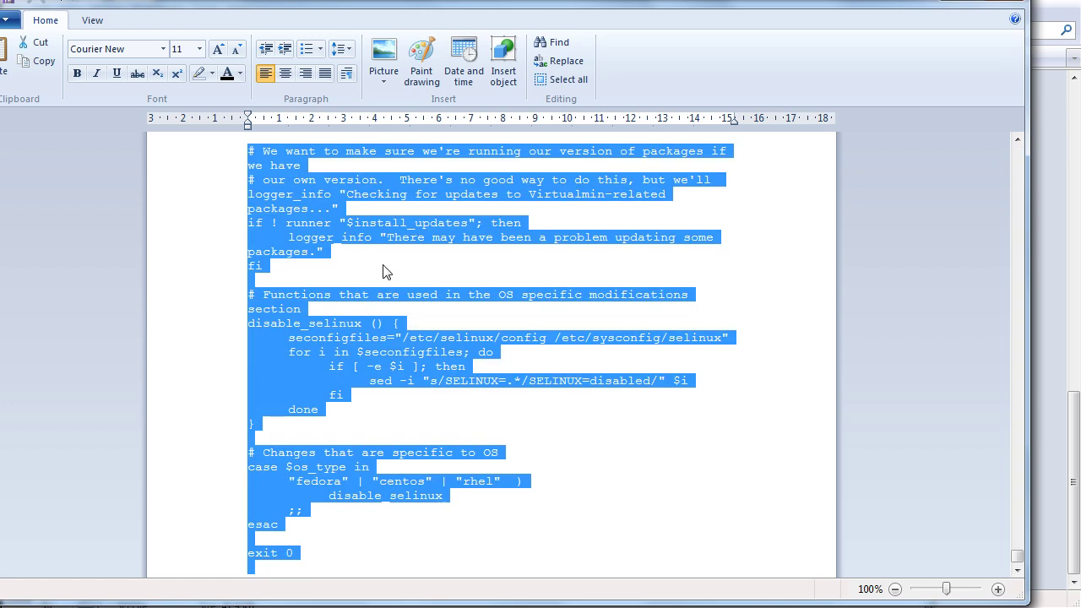
right_click(383, 271)
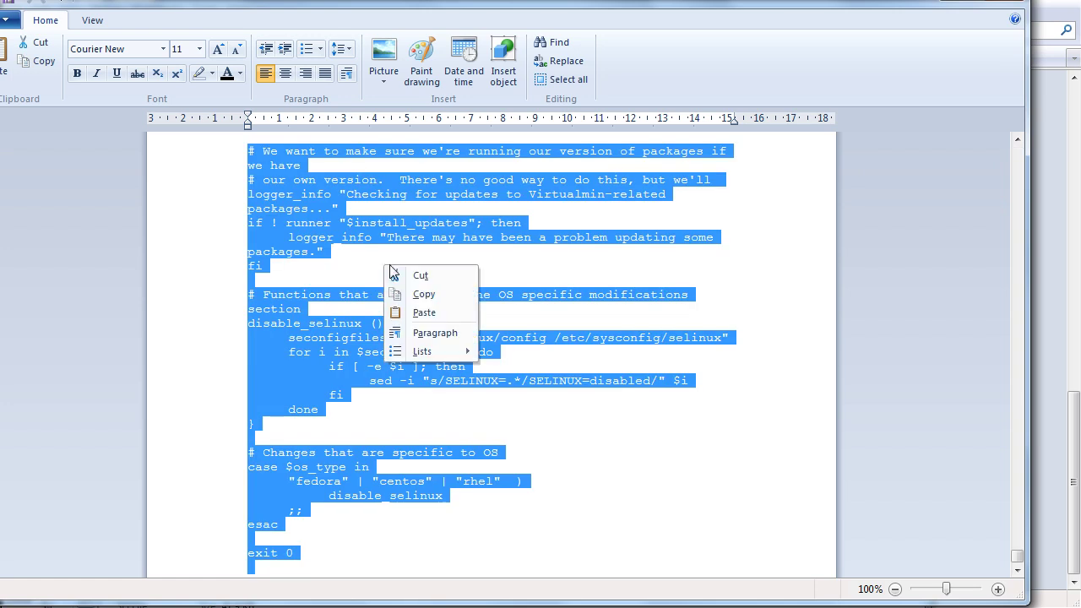
left_click(365, 257)
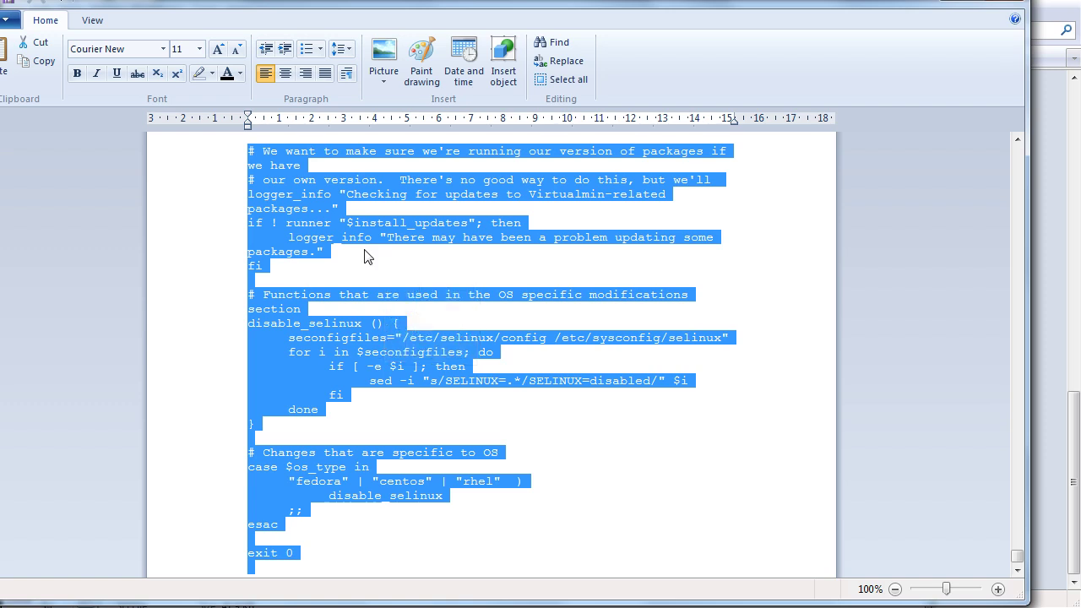
right_click(344, 236)
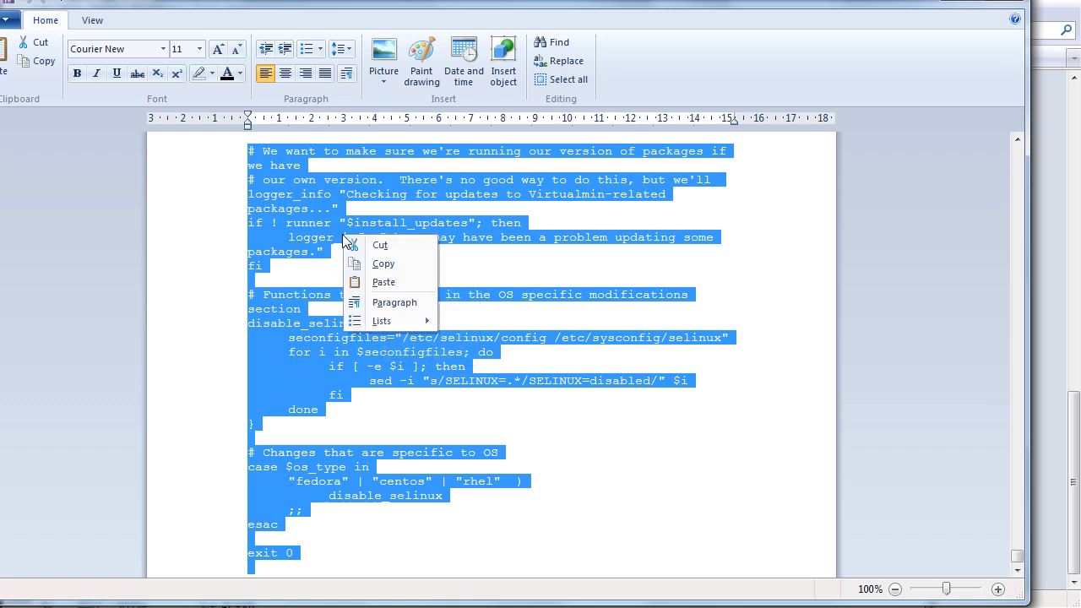
left_click(386, 264)
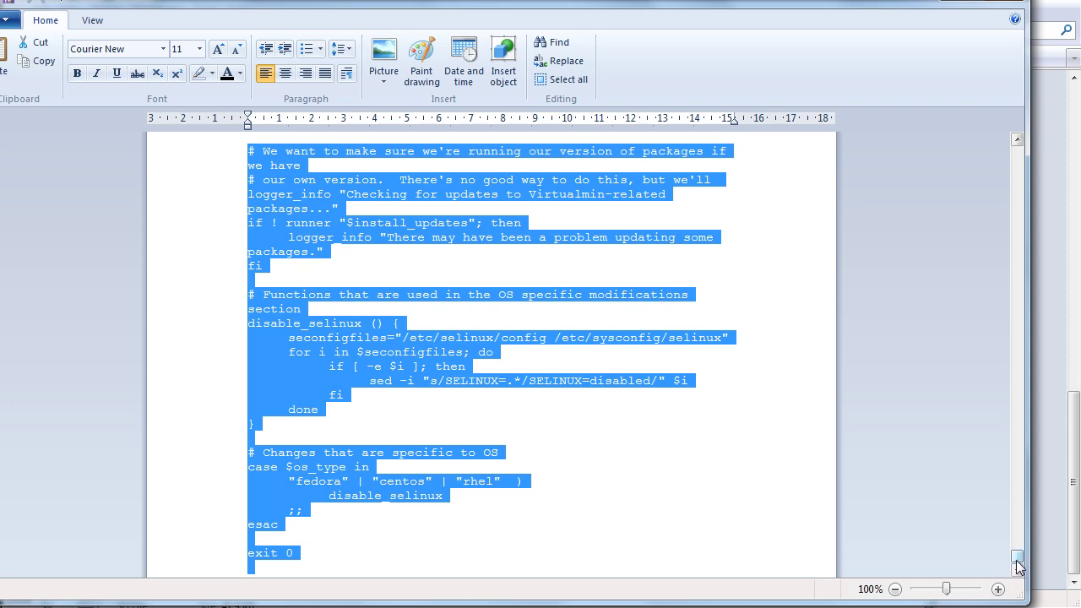
left_click_drag(1018, 564, 981, 146)
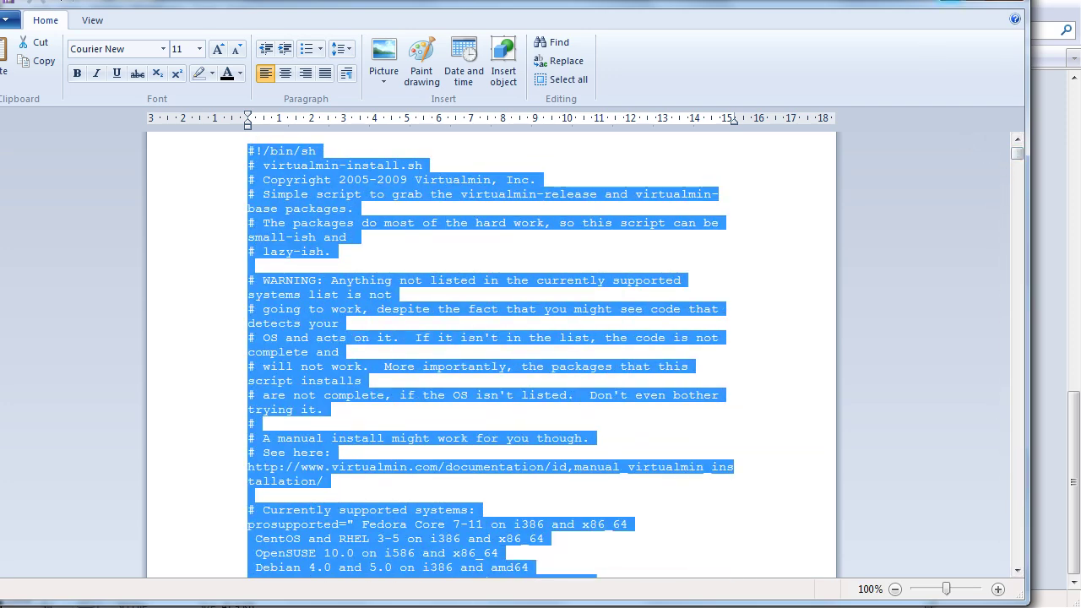
Step: Close WordPad, and clear away the Downloads folder window and the browser's download list
key("alt+F4")
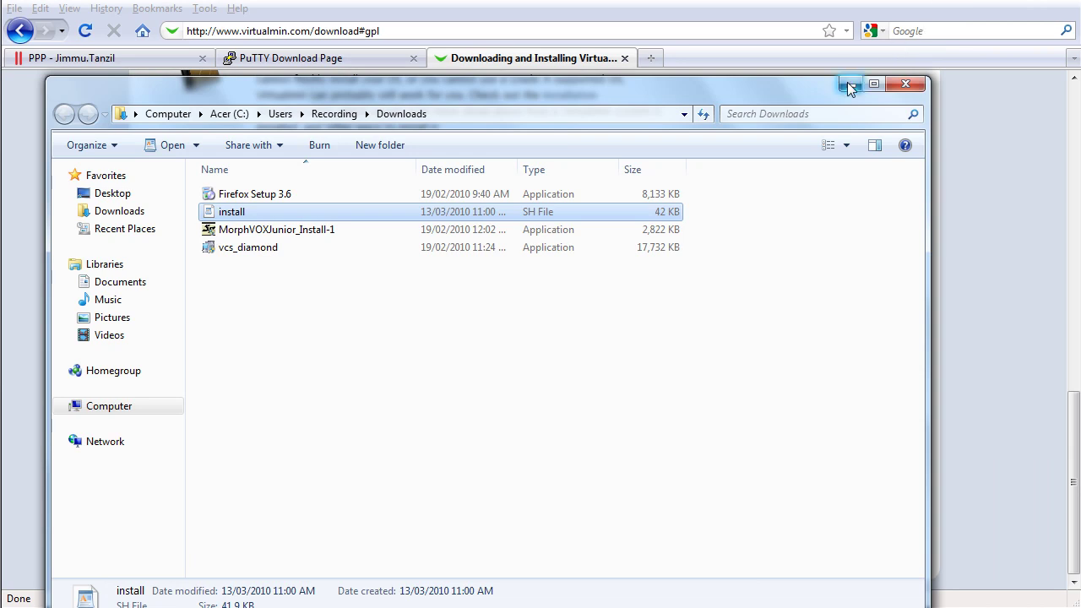
left_click(849, 86)
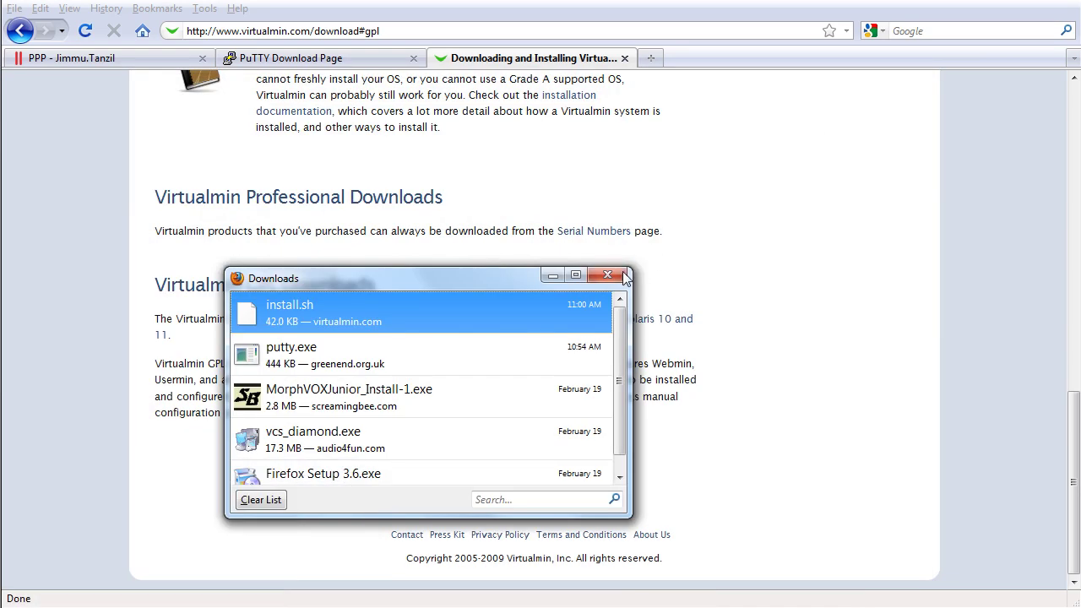
left_click(608, 275)
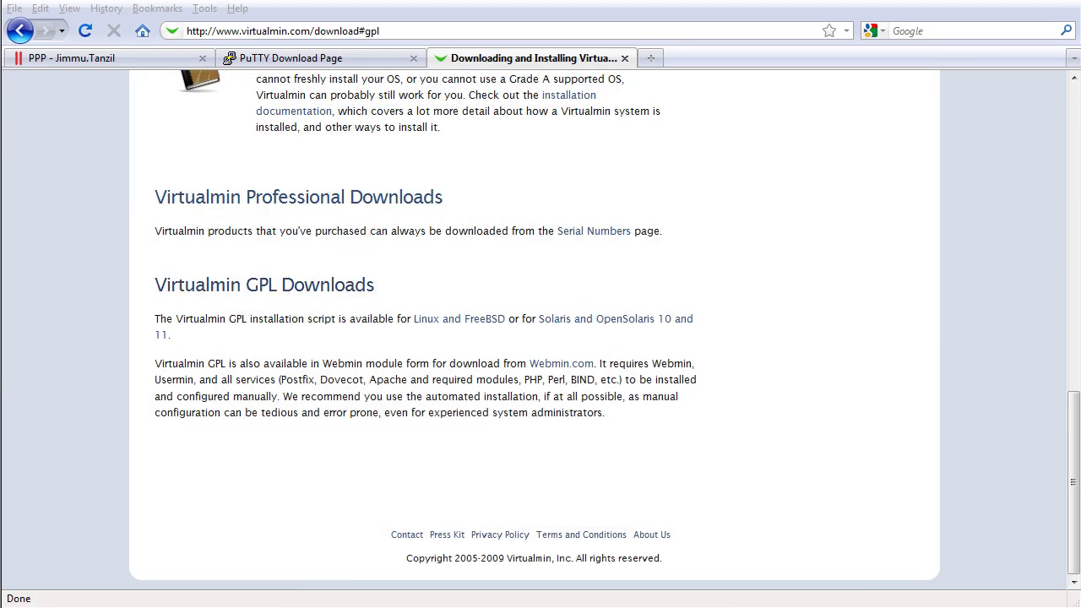
Step: Switch to the PuTTY terminal and try to open install.sh with the edit command
left_click(311, 604)
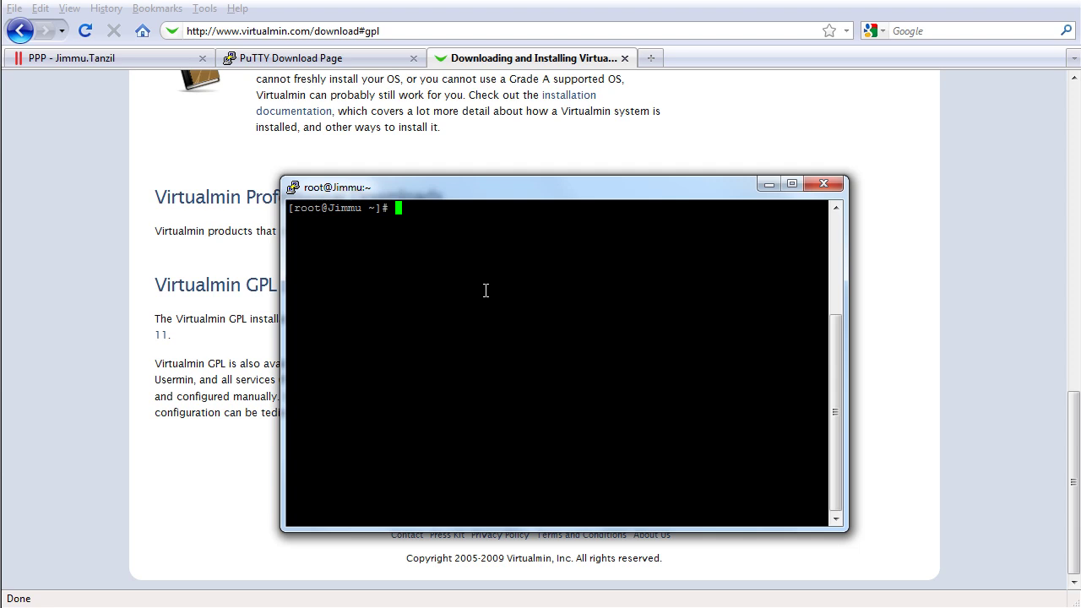
type("edit install.sh")
key("Return")
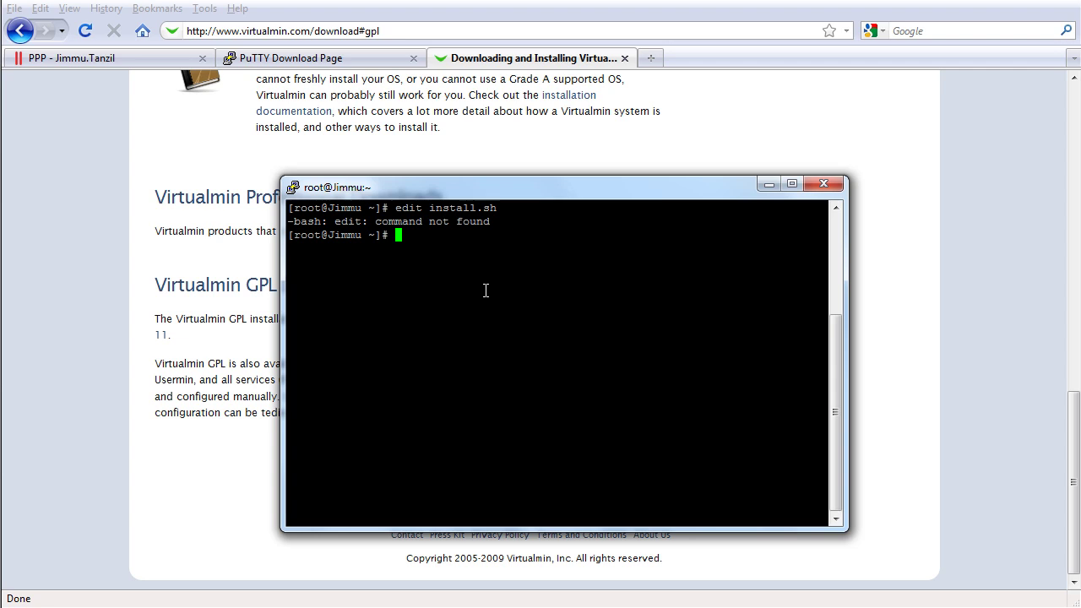
Step: Open install.sh in the vi editor and enlarge the terminal window to show more of the script
type("vi install.sh")
key("Return")
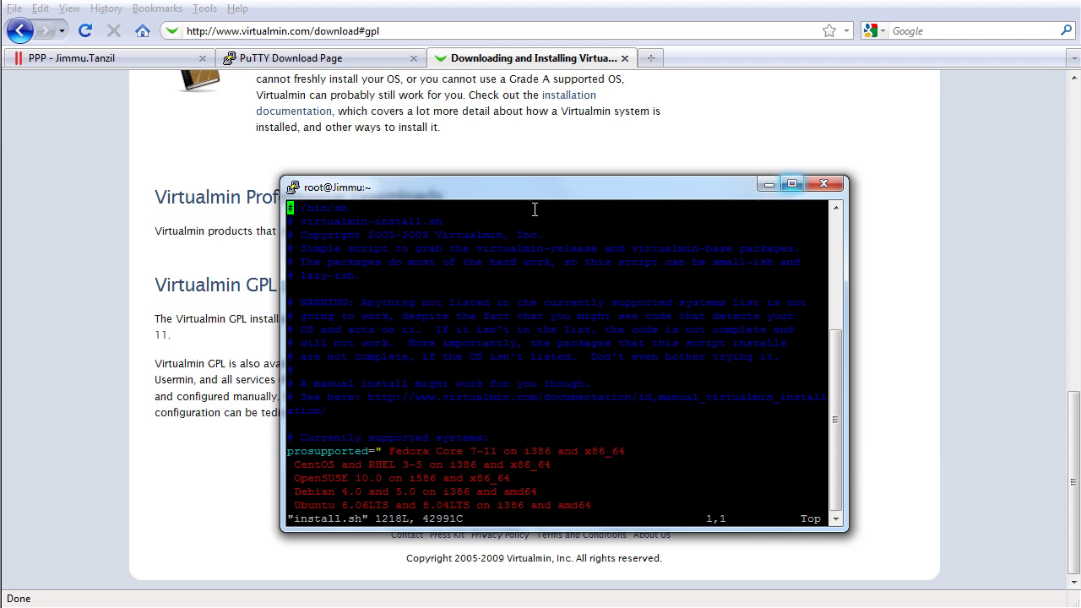
left_click_drag(281, 173, 188, 85)
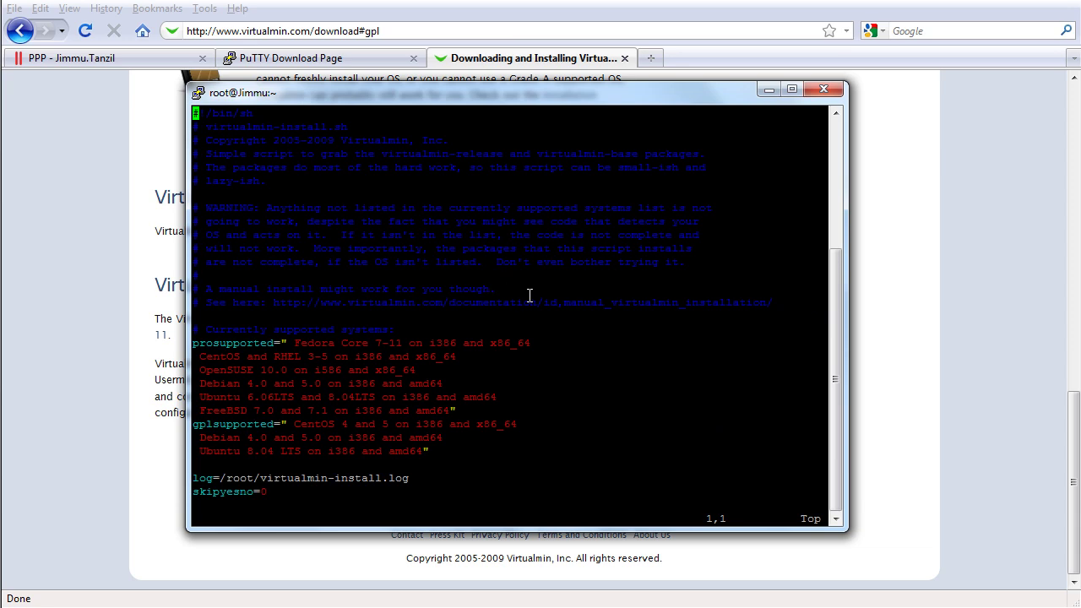
Step: Quit the vi editor without saving and return to the shell prompt
scroll(532, 296, "up", 5)
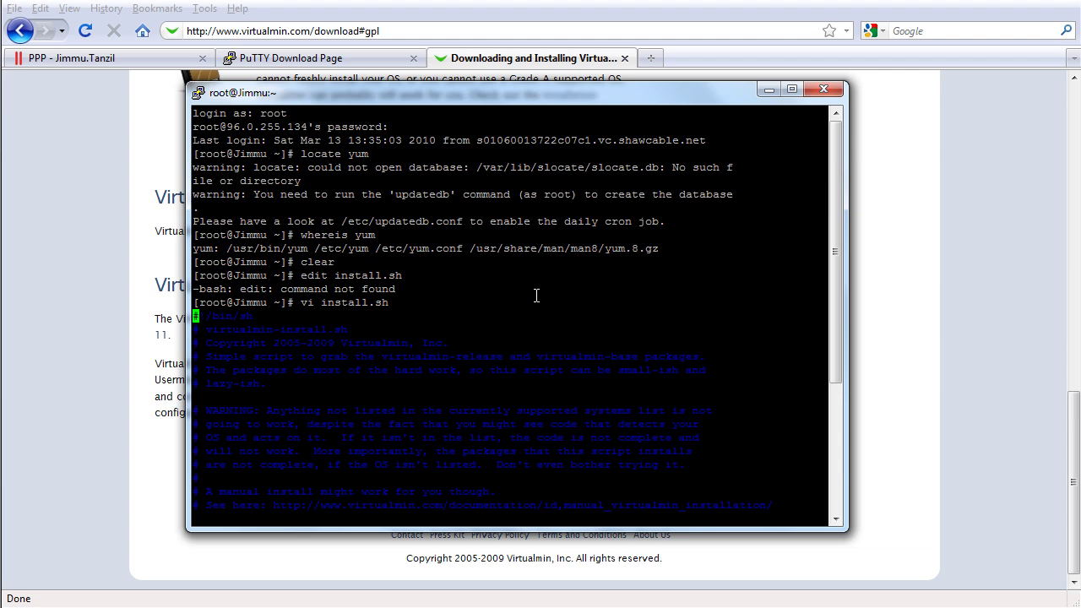
type(":q")
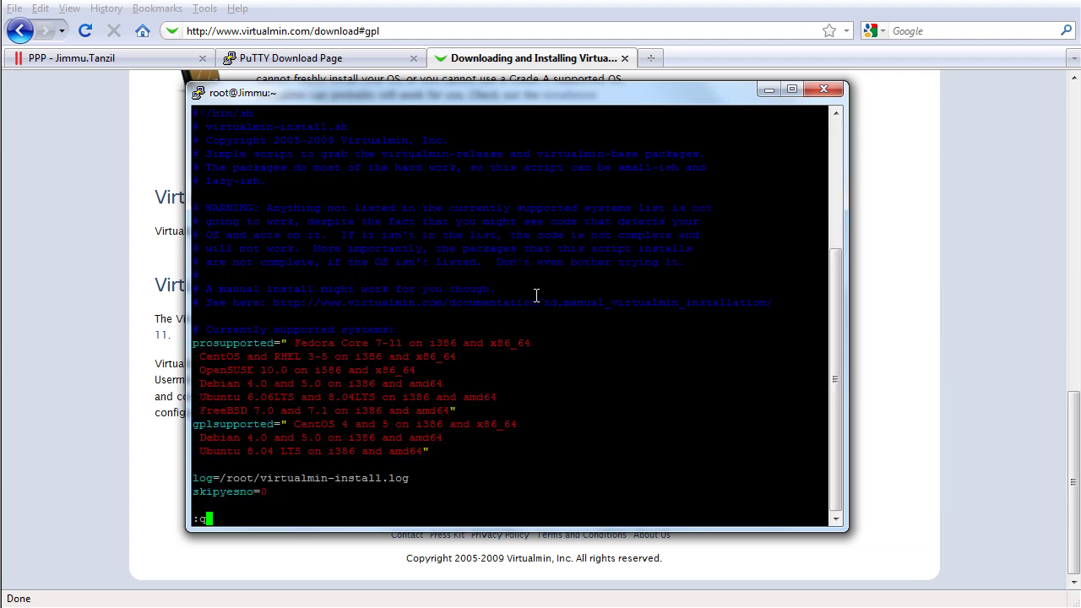
key("Return")
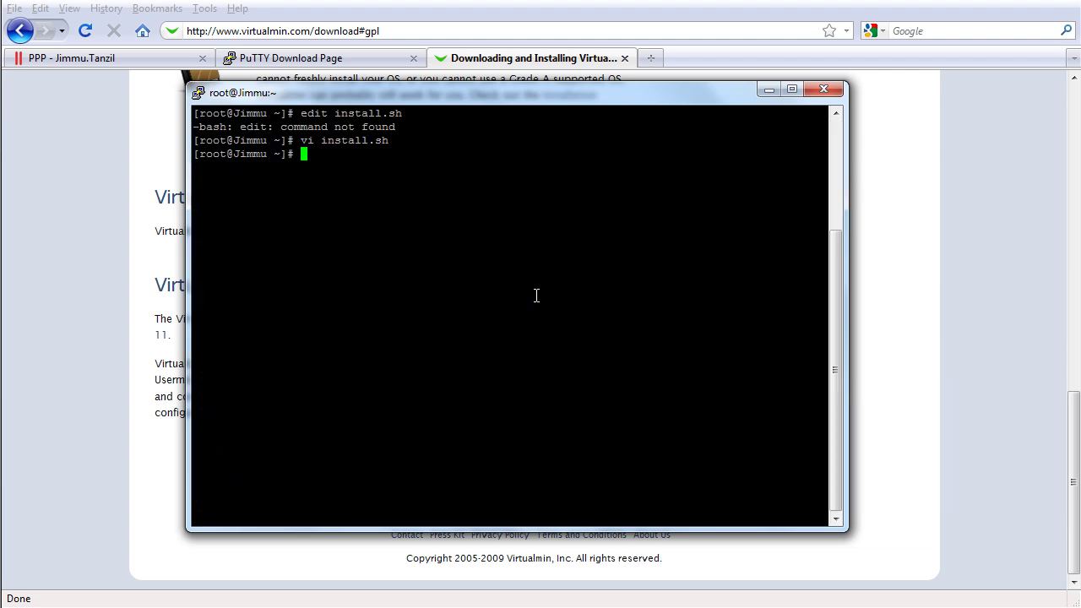
Step: List the files in root's home directory and forcibly delete the existing install.sh
type("ls")
key("Return")
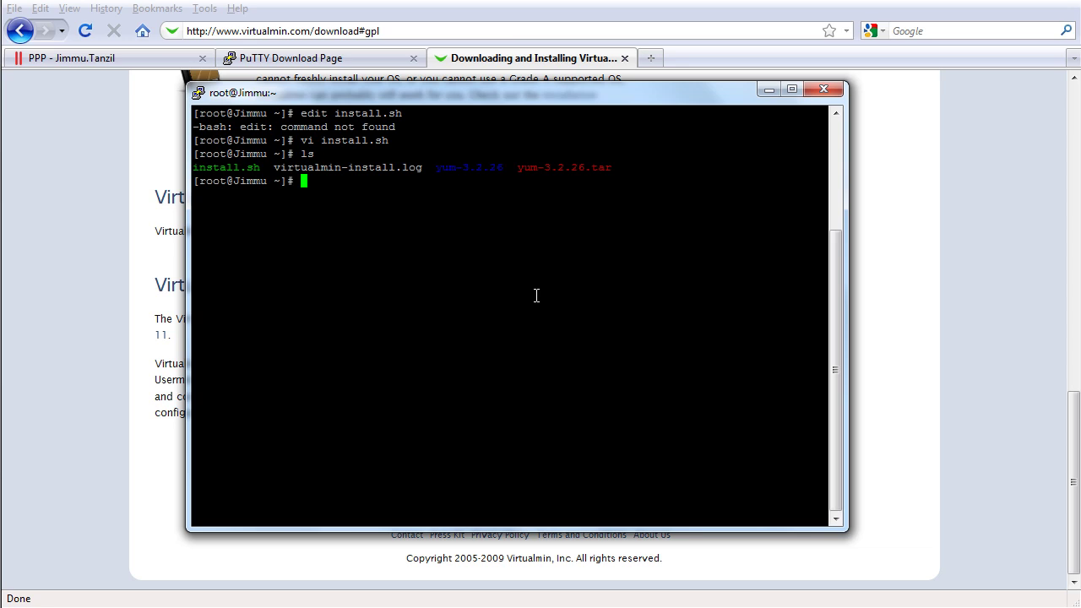
type("rm -rf install.sh")
key("Return")
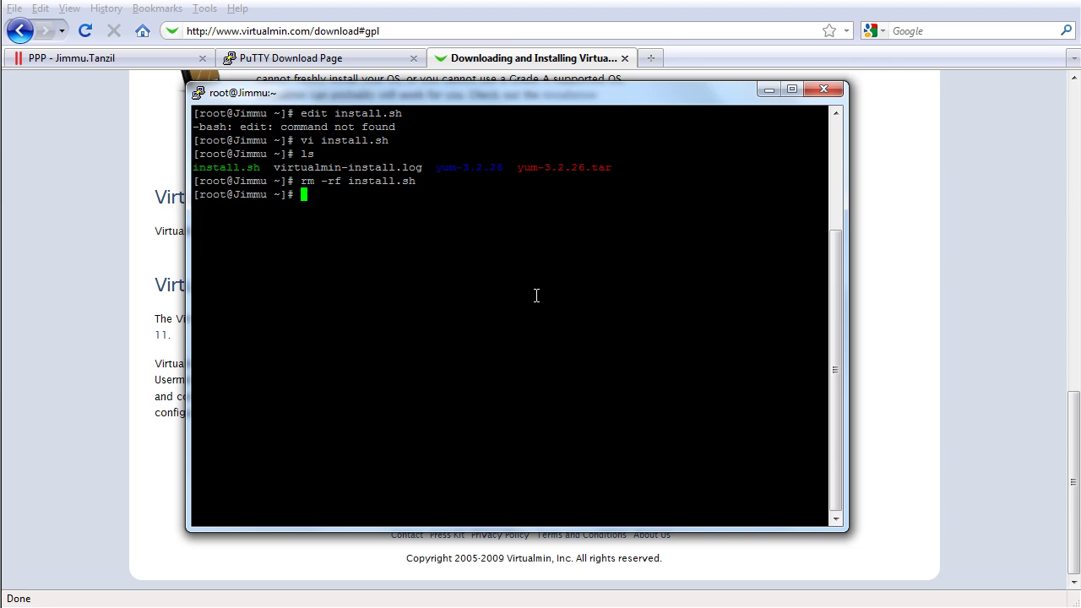
Step: Create a new install.sh in vi, paste the copied Virtualmin install script into it, then save and quit
type("vi install.sh")
key("Return")
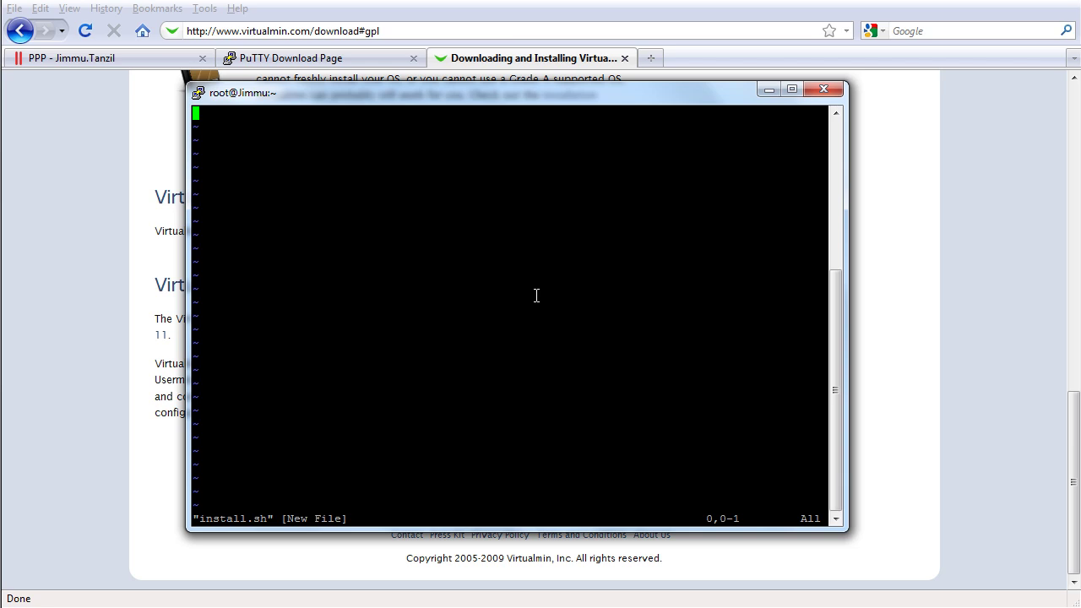
key("i")
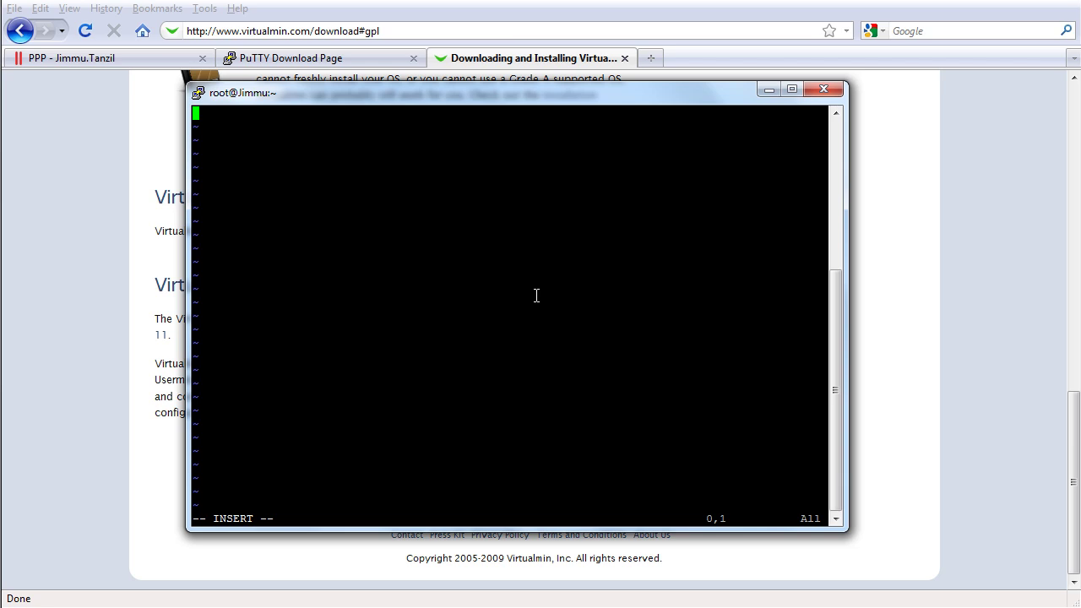
right_click(447, 198)
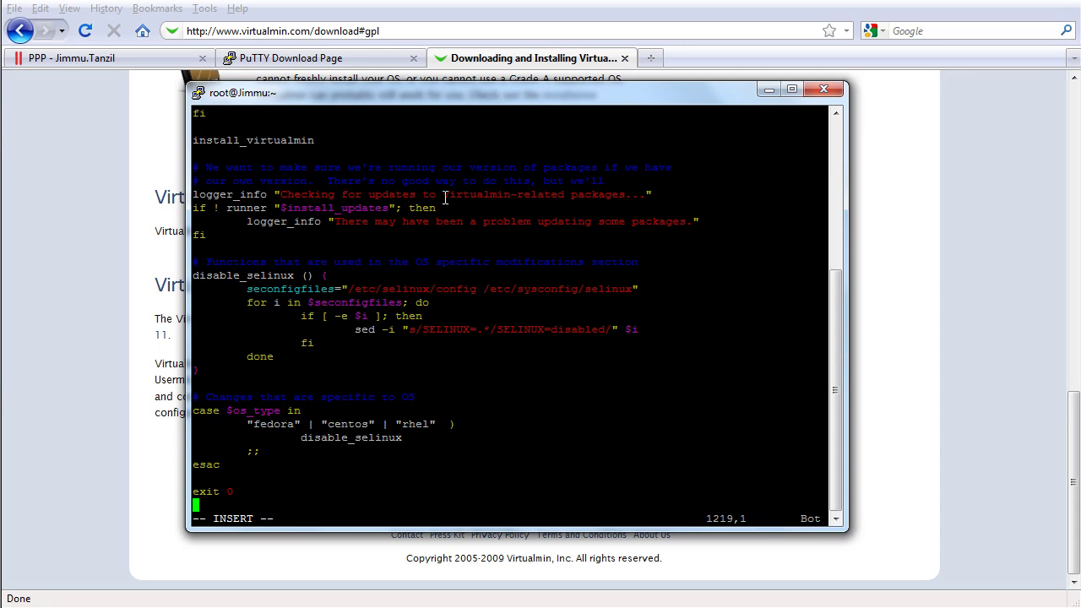
key("Escape")
type(":")
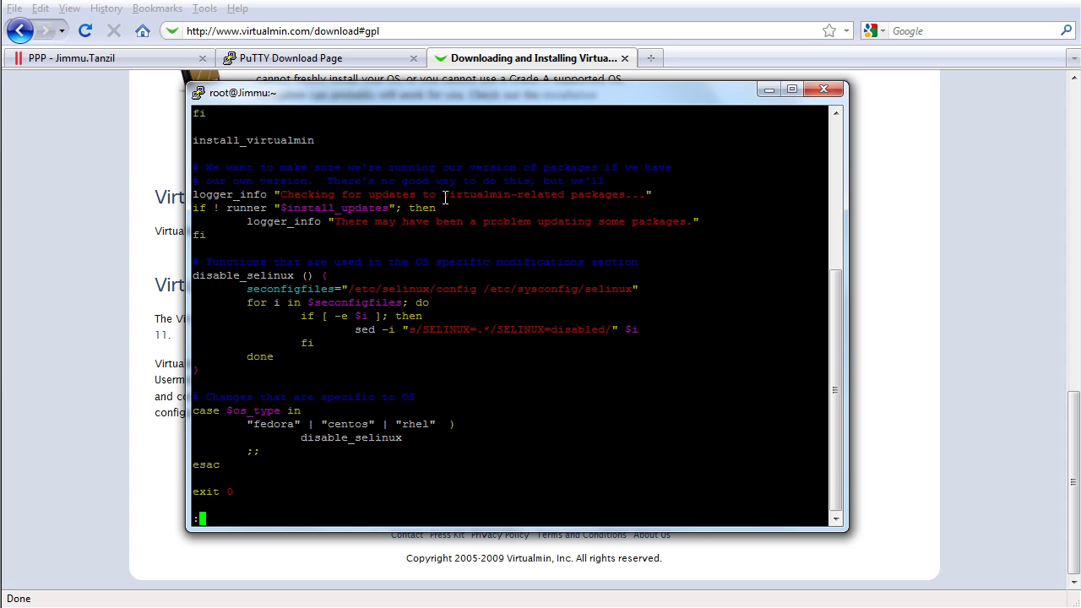
type("wq")
key("Return")
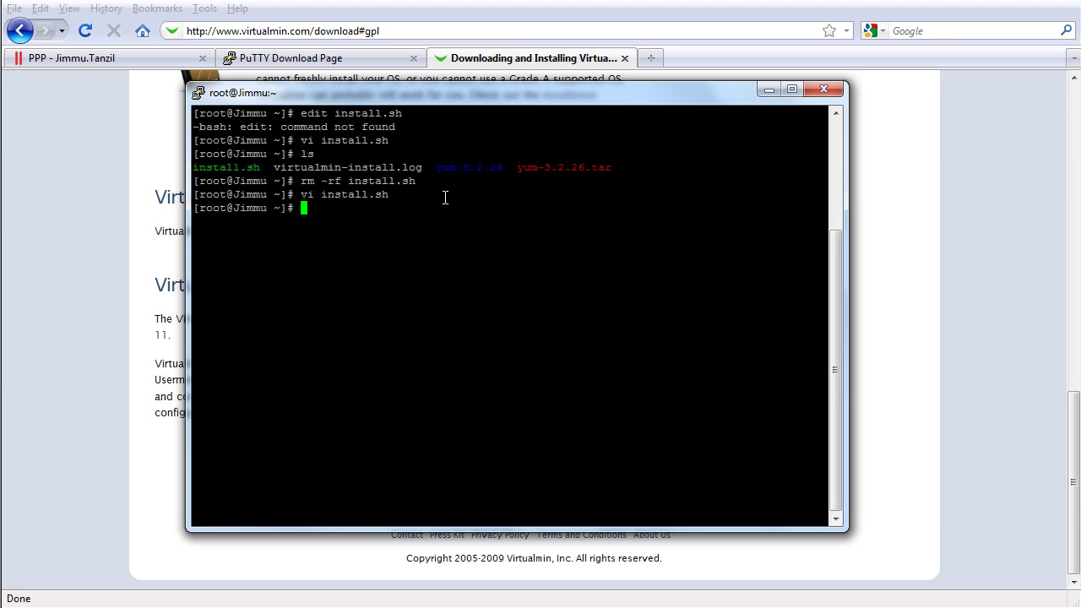
Step: List all files with their details and set the permissions of install.sh to 755
type("ls -la")
key("Return")
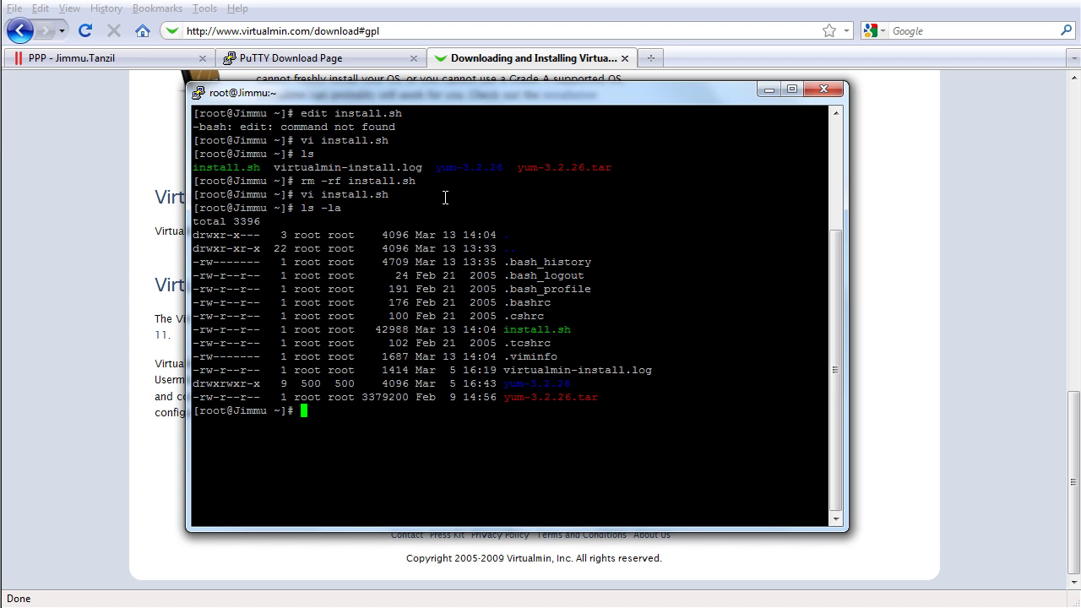
type("chmod 755 insta")
key("Tab")
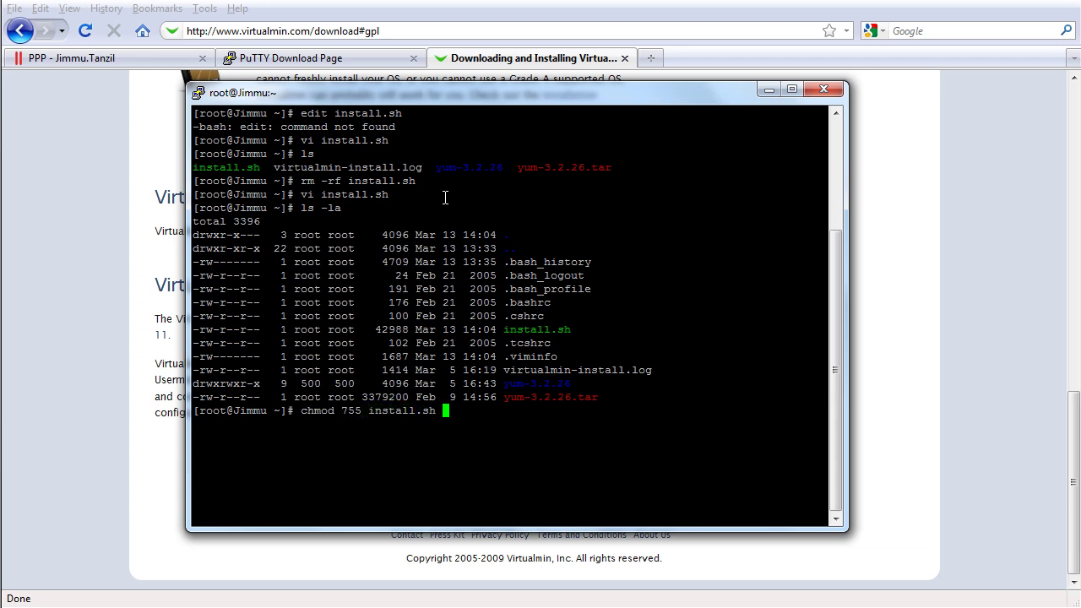
key("Return")
Step: Run ./install.sh and answer y to continue with the Virtualmin GPL installation
type("./install.")
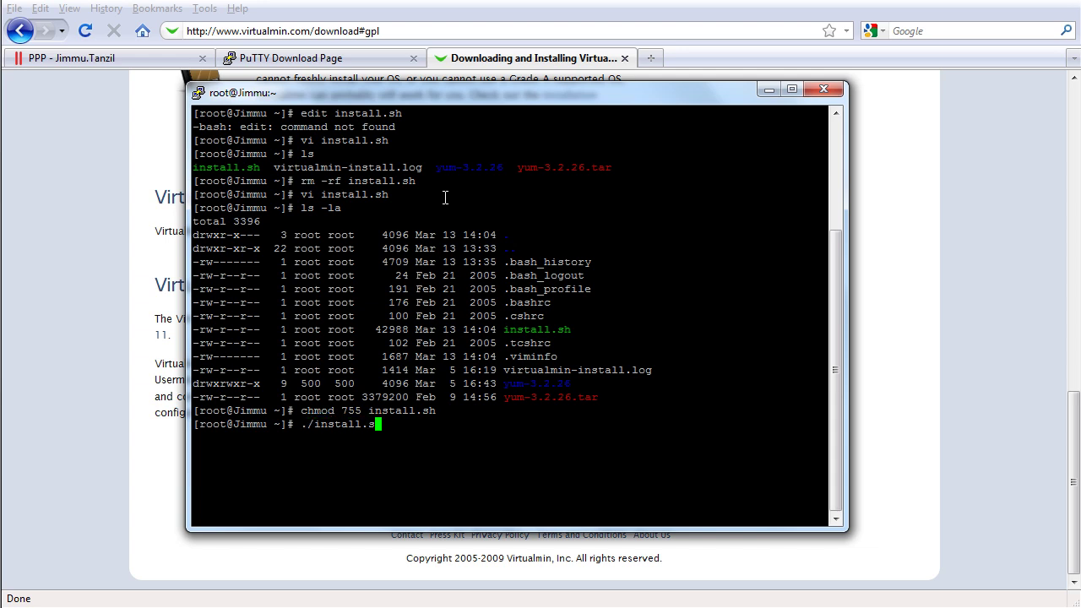
type("sh")
key("Return")
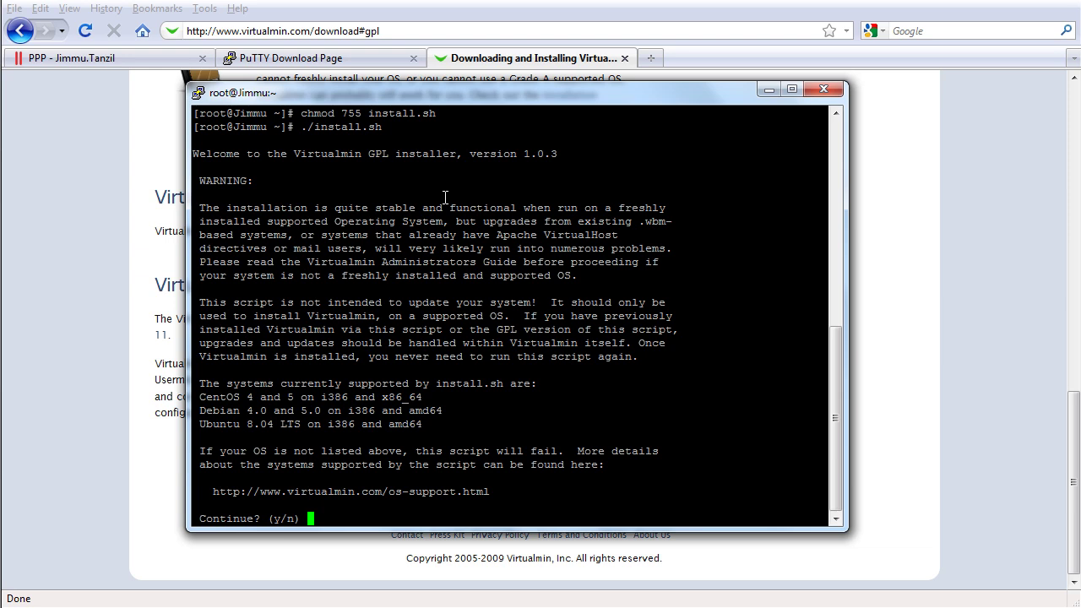
type("y")
key("Return")
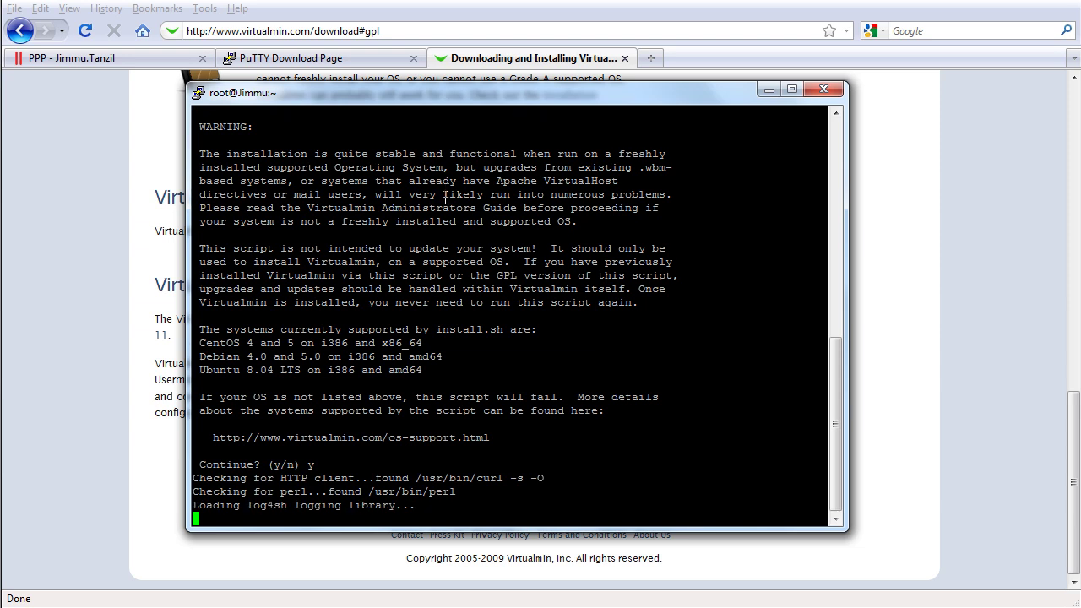